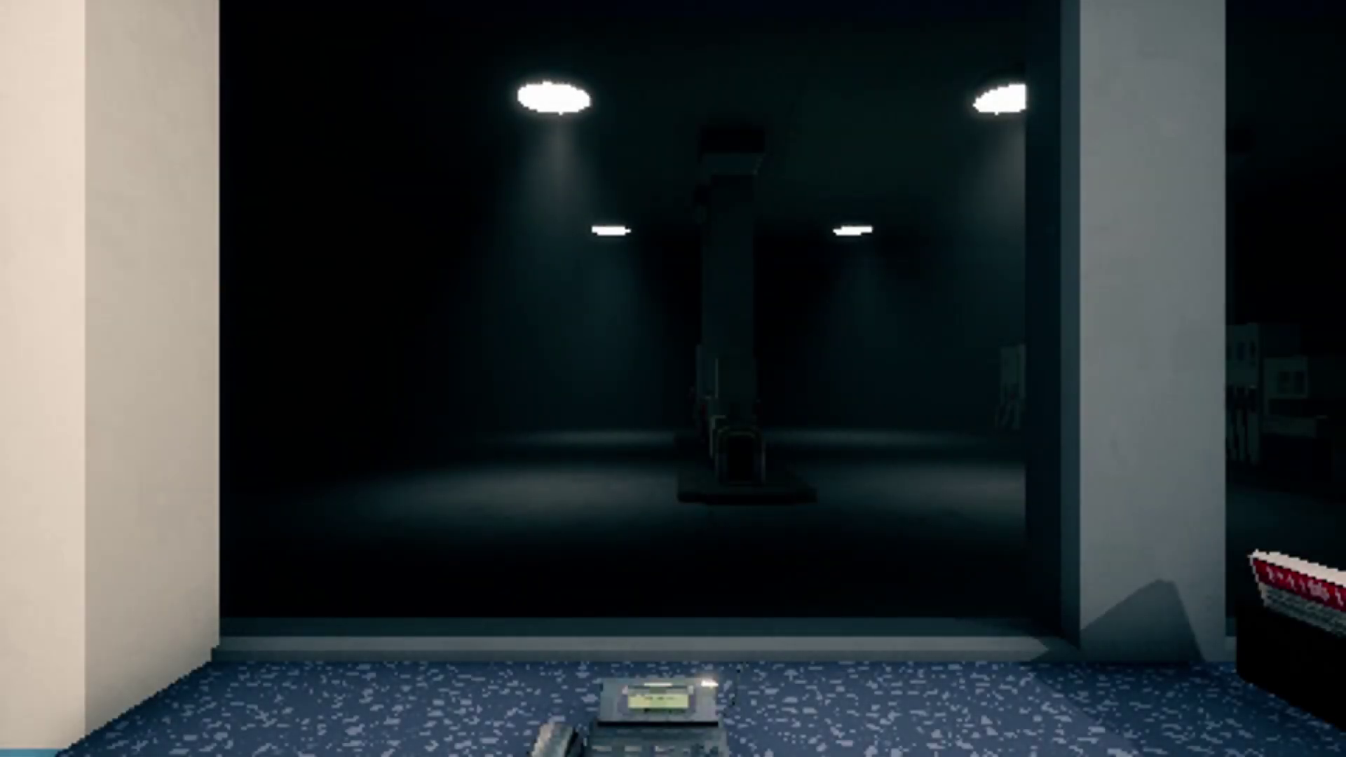
{"action": "key", "text": "w"}
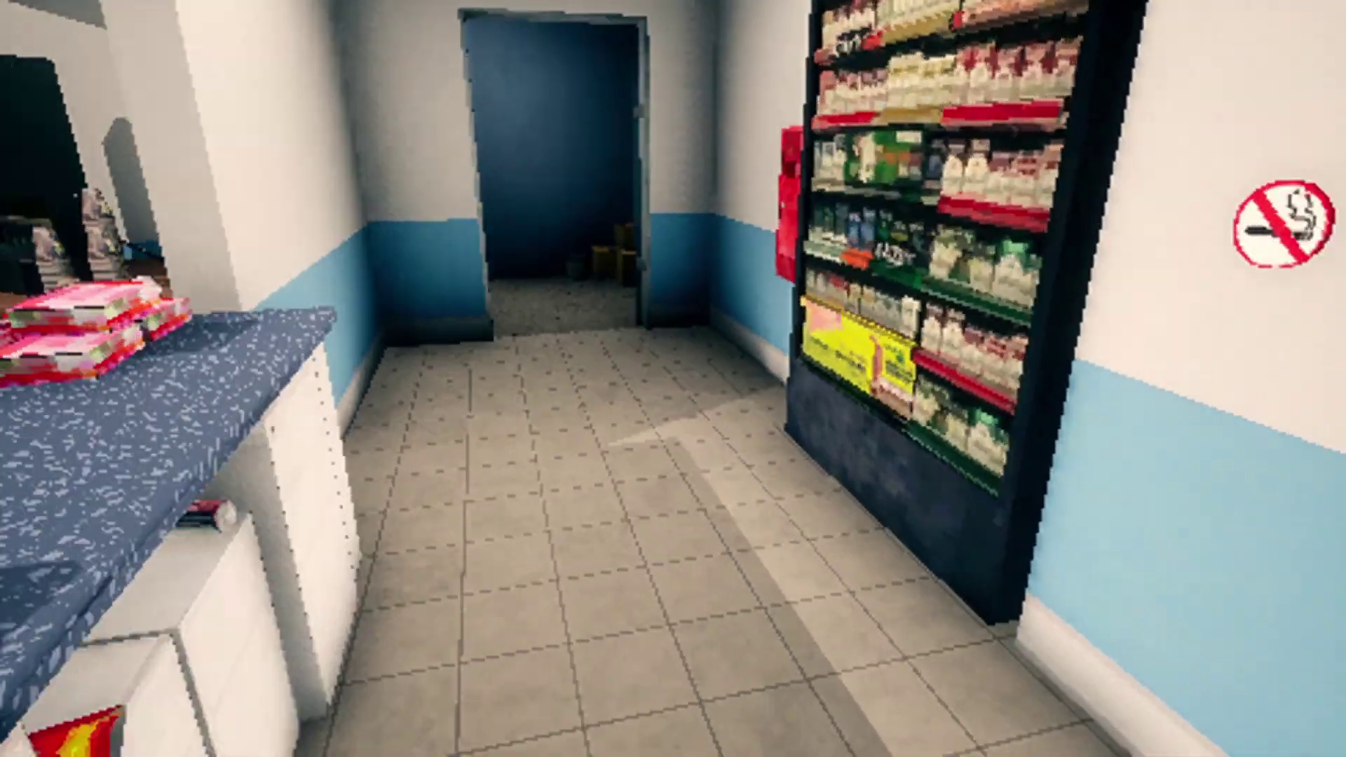
{"action": "key", "text": "w"}
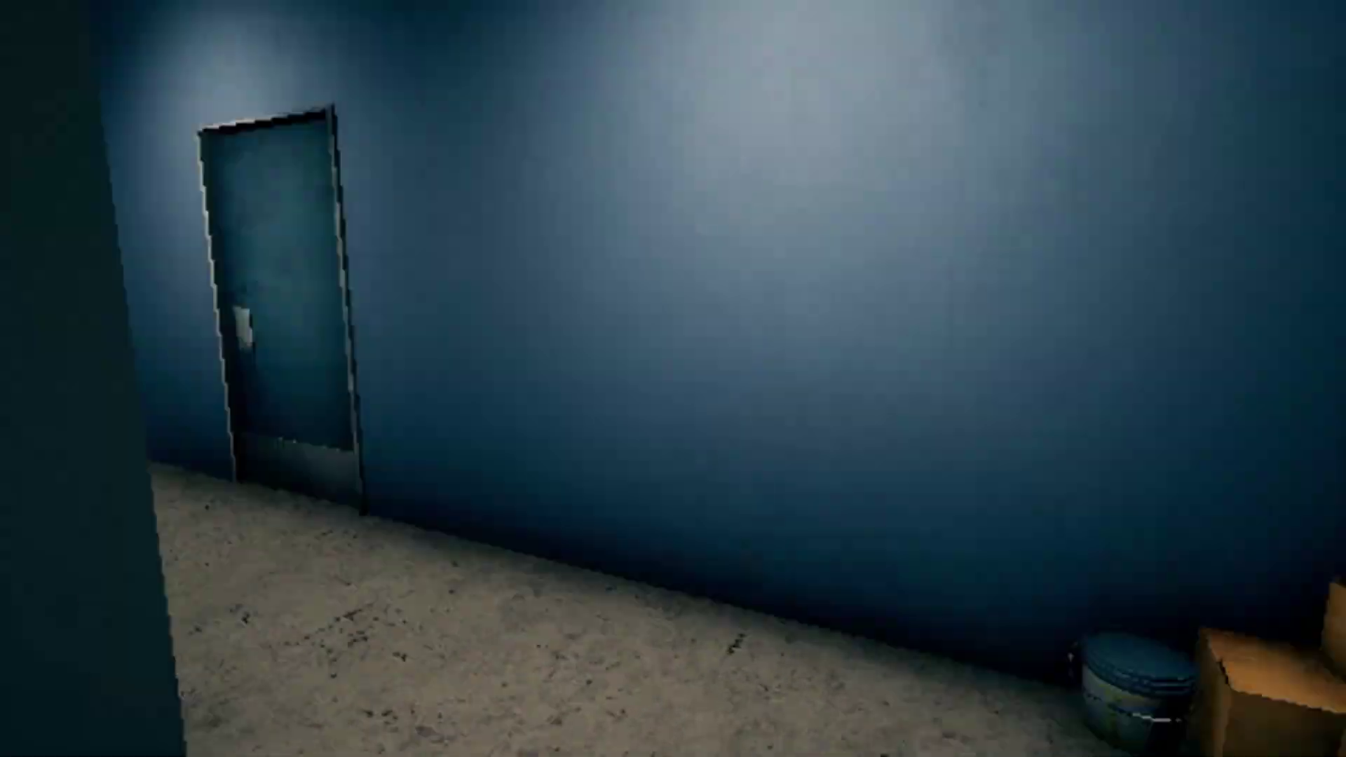
{"action": "key", "text": "w"}
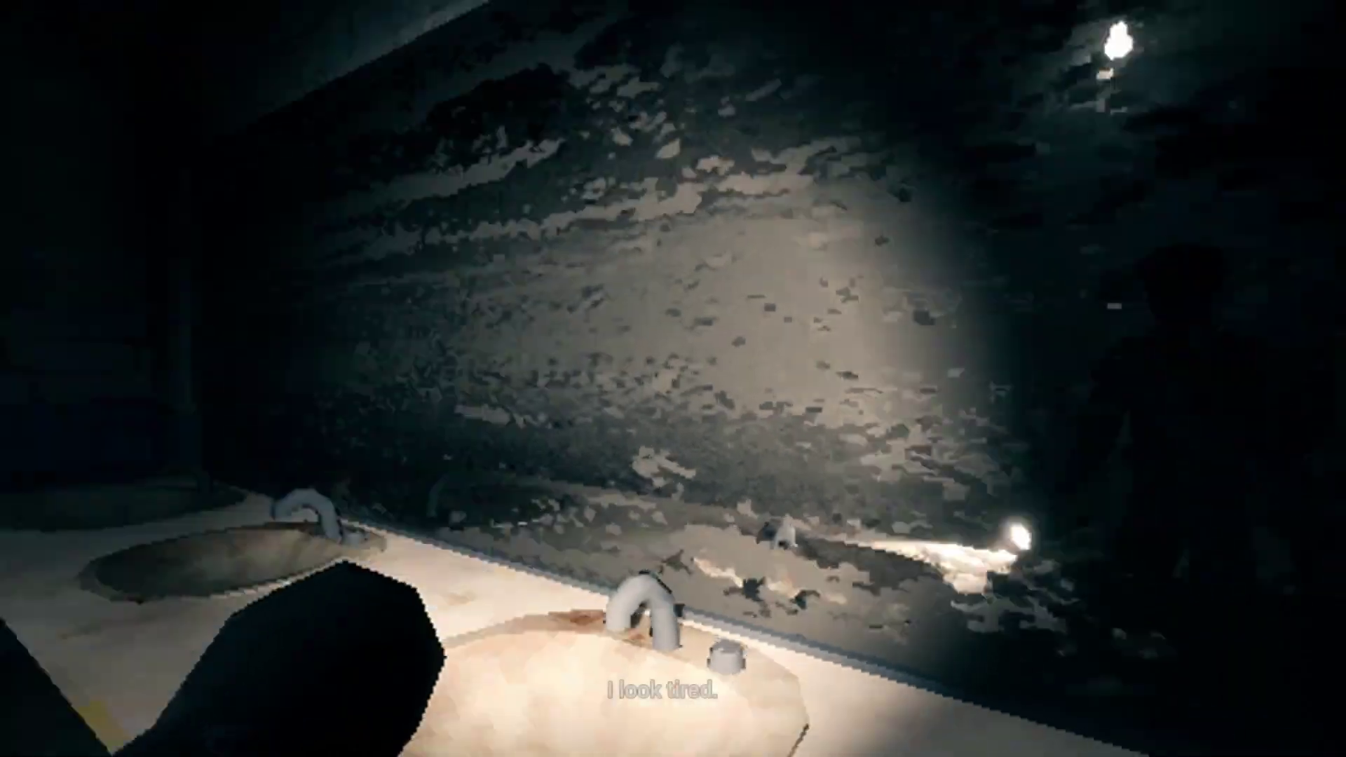
{"action": "key", "text": "w"}
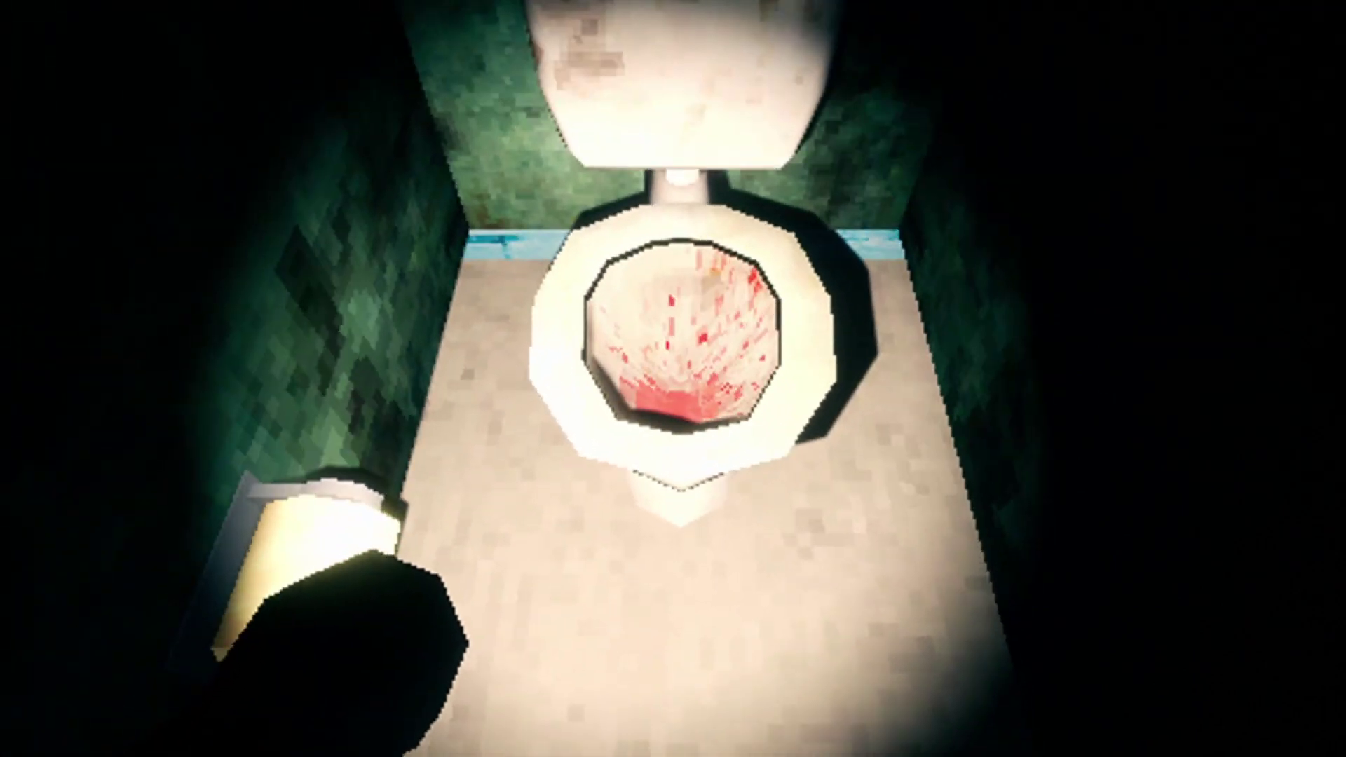
{"action": "key", "text": "w"}
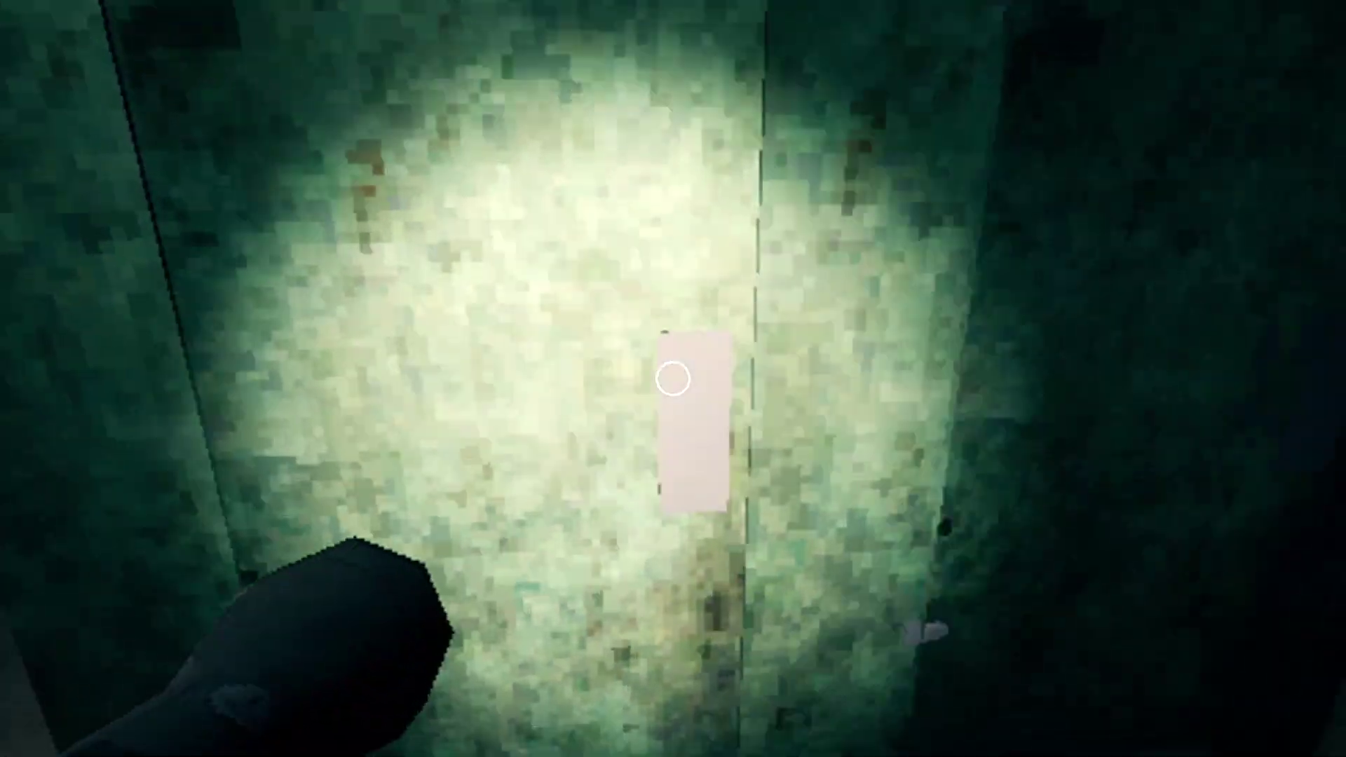
{"action": "left_click", "coordinate": [673, 379]}
{"action": "left_click", "coordinate": [672, 378]}
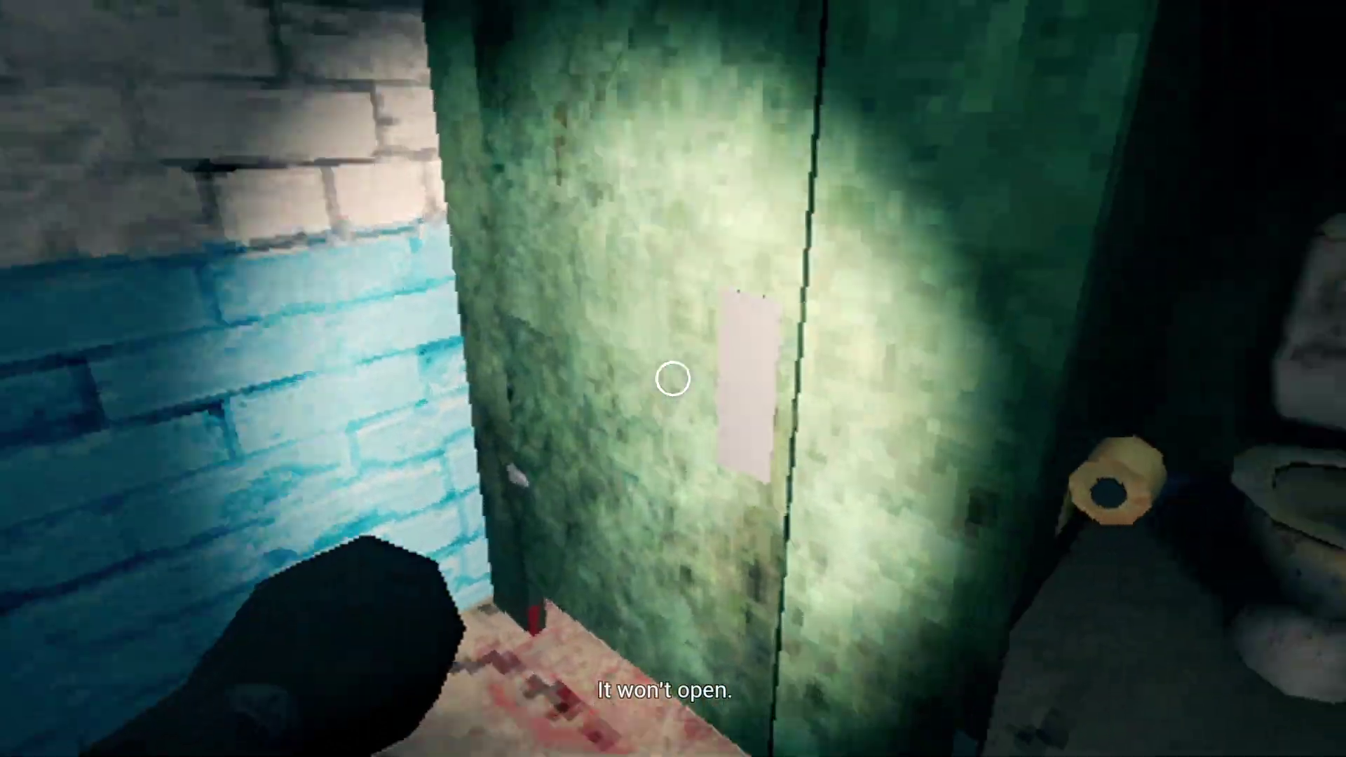
{"action": "key", "text": "w"}
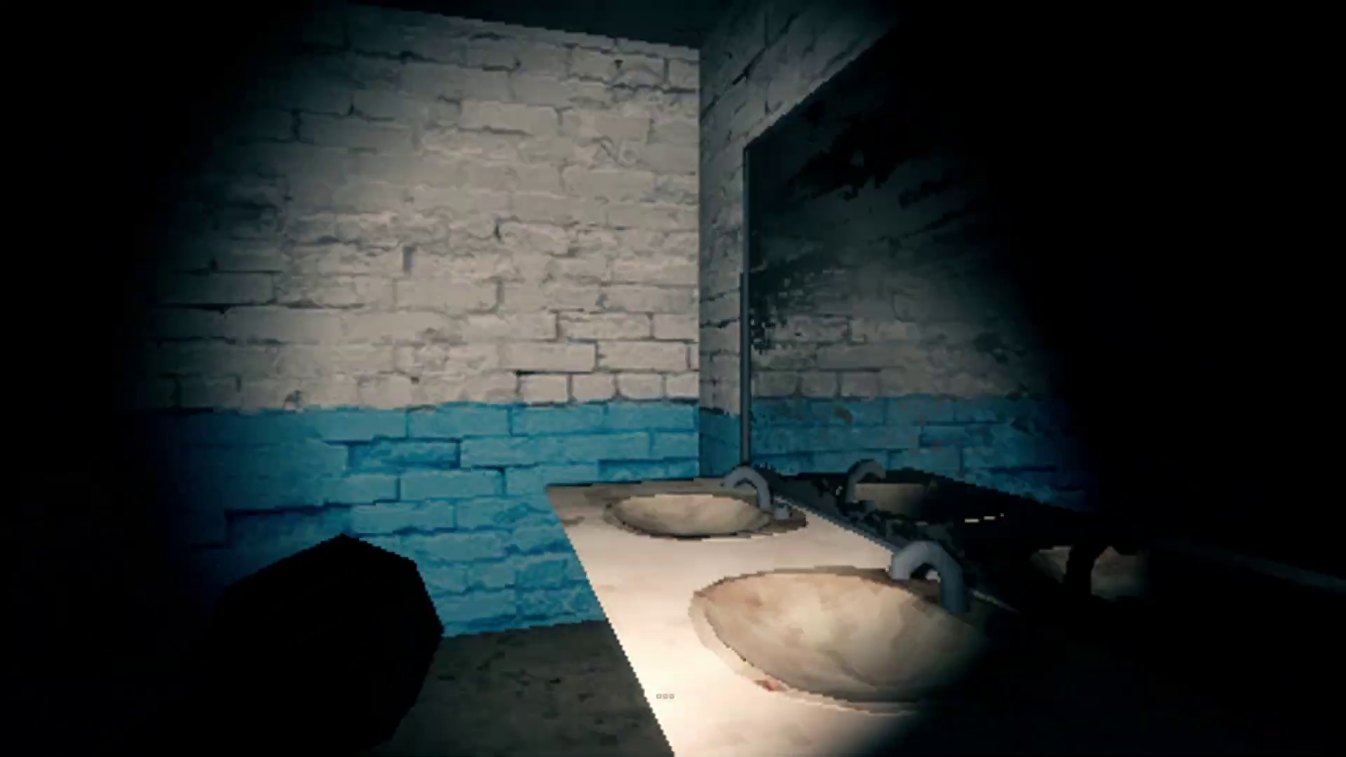
{"action": "left_click_drag", "start_coordinate": [673, 378], "coordinate": [421, 379]}
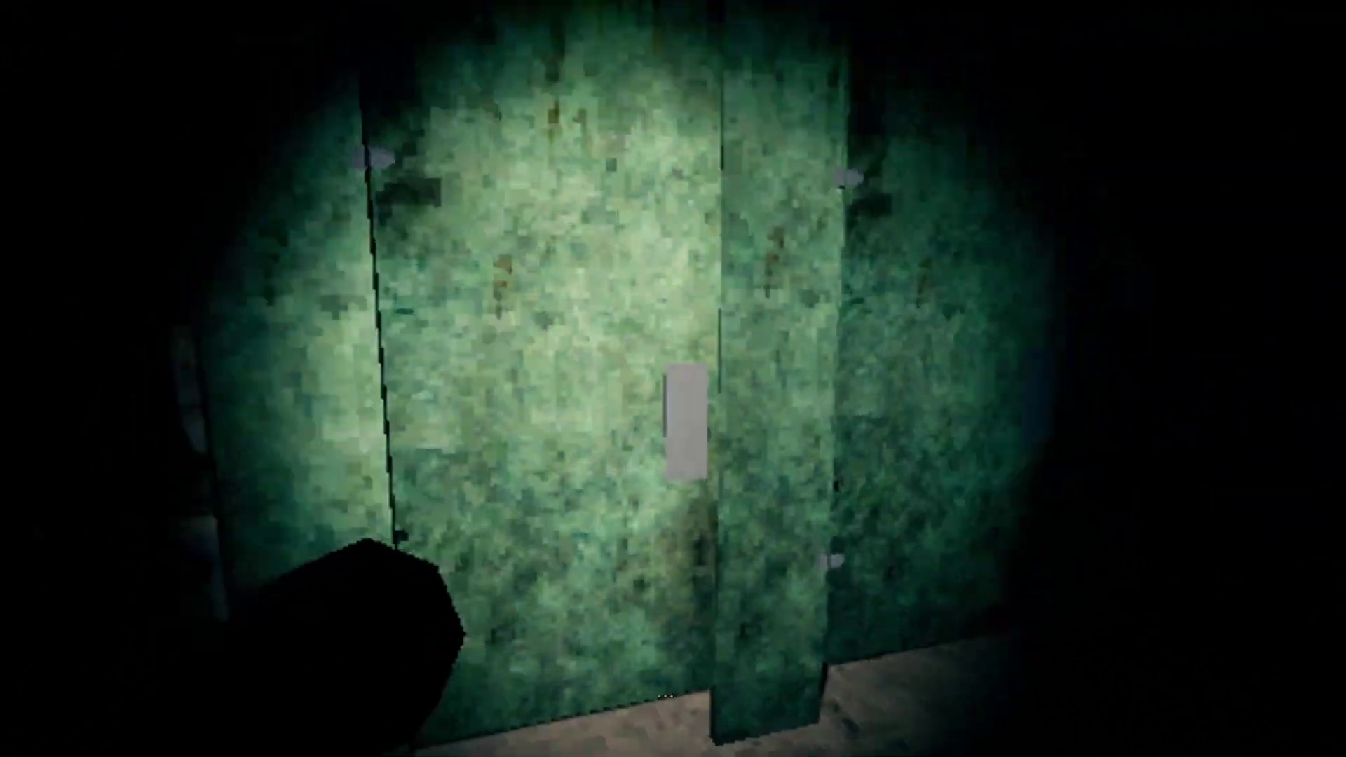
{"action": "left_click", "coordinate": [683, 421]}
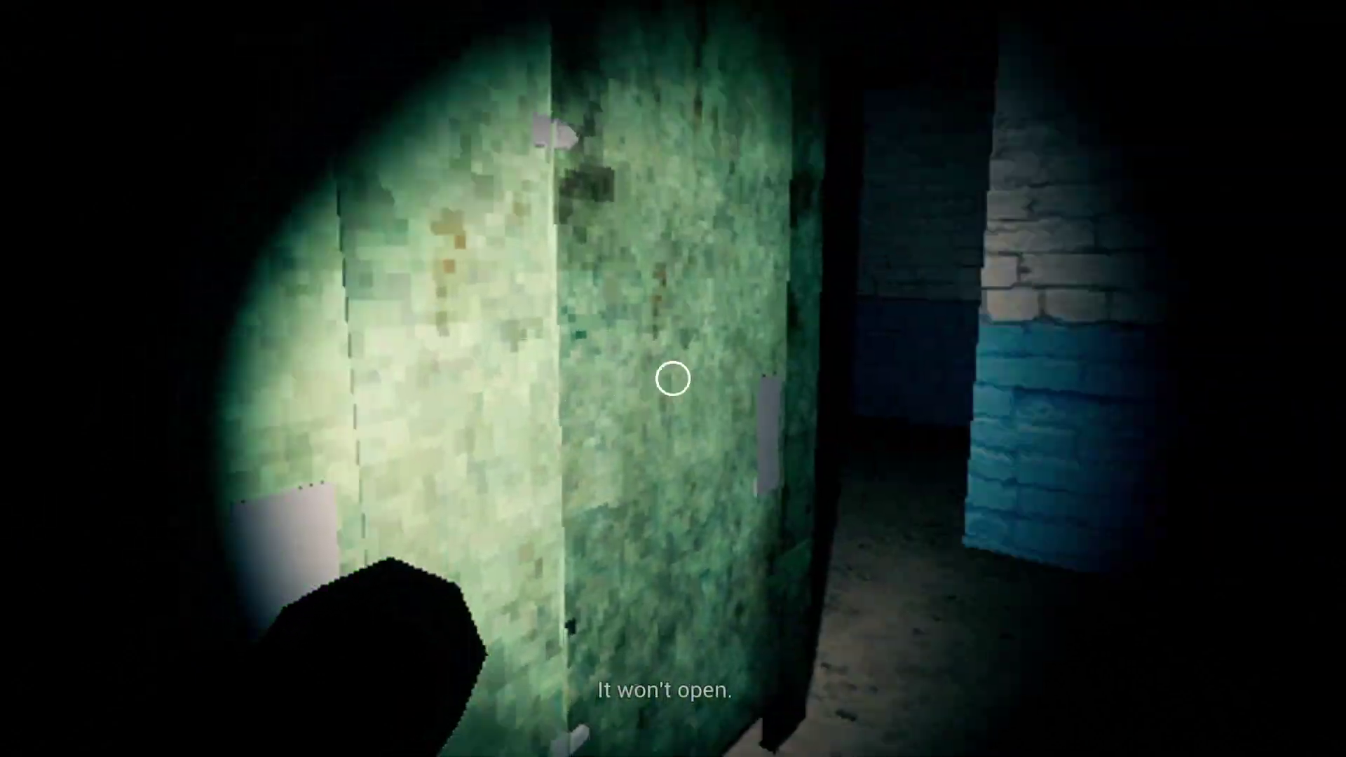
{"action": "left_click", "coordinate": [673, 379]}
{"action": "key", "text": "w"}
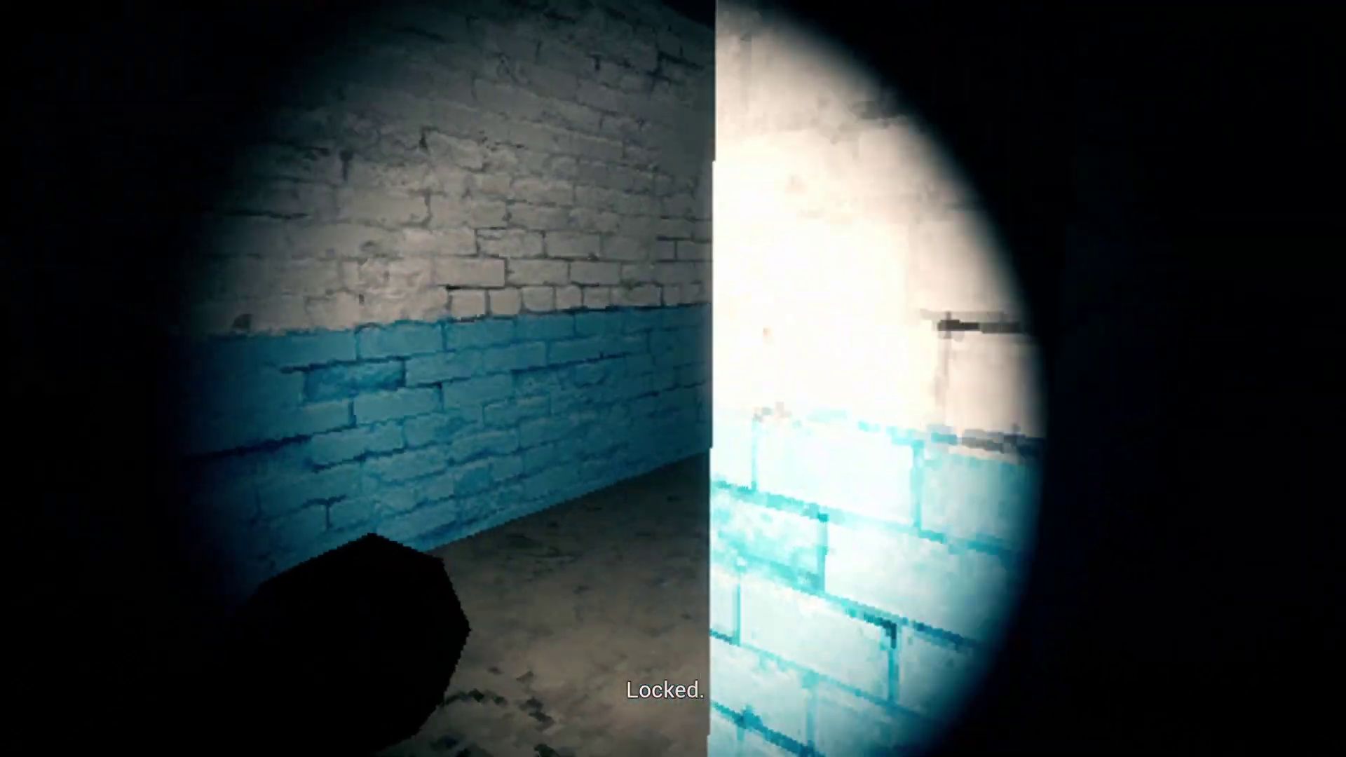
{"action": "key", "text": "w"}
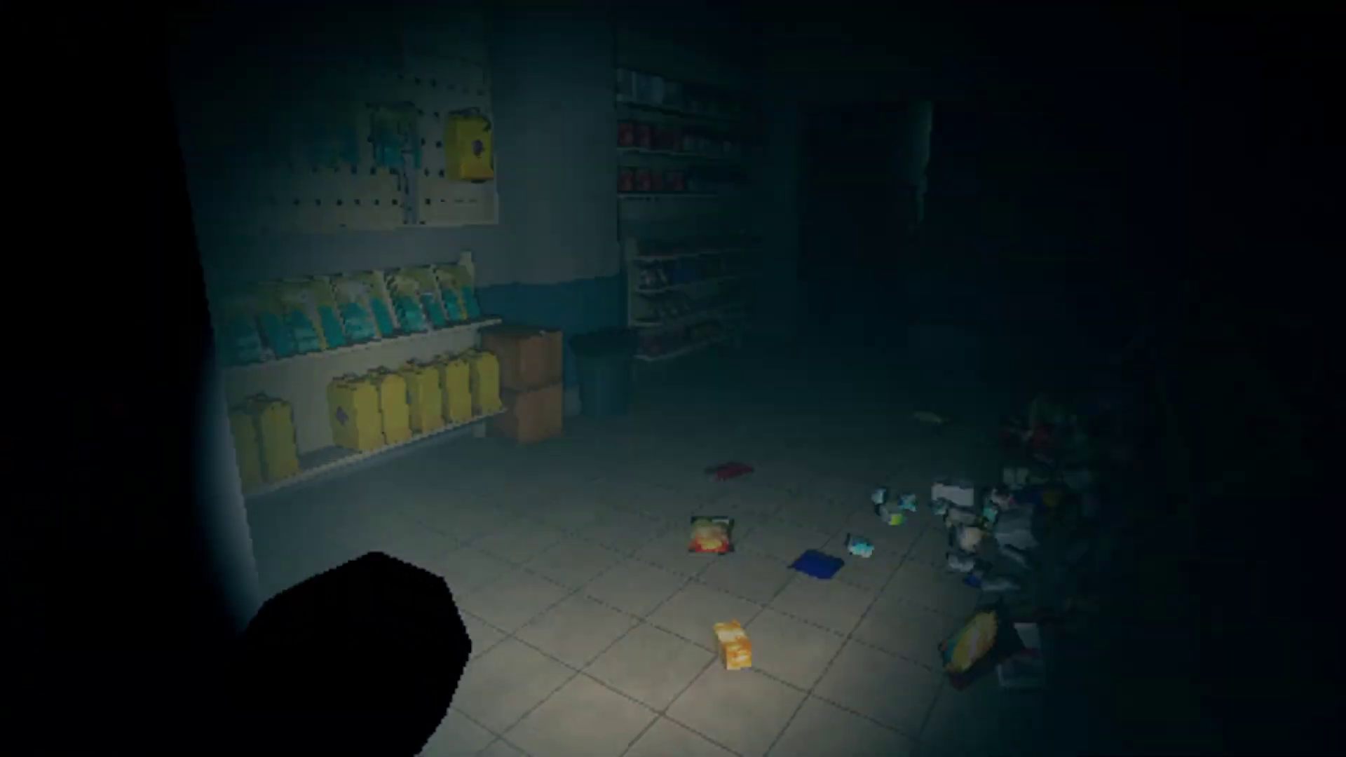
{"action": "key", "text": "w"}
{"action": "key", "text": "w"}
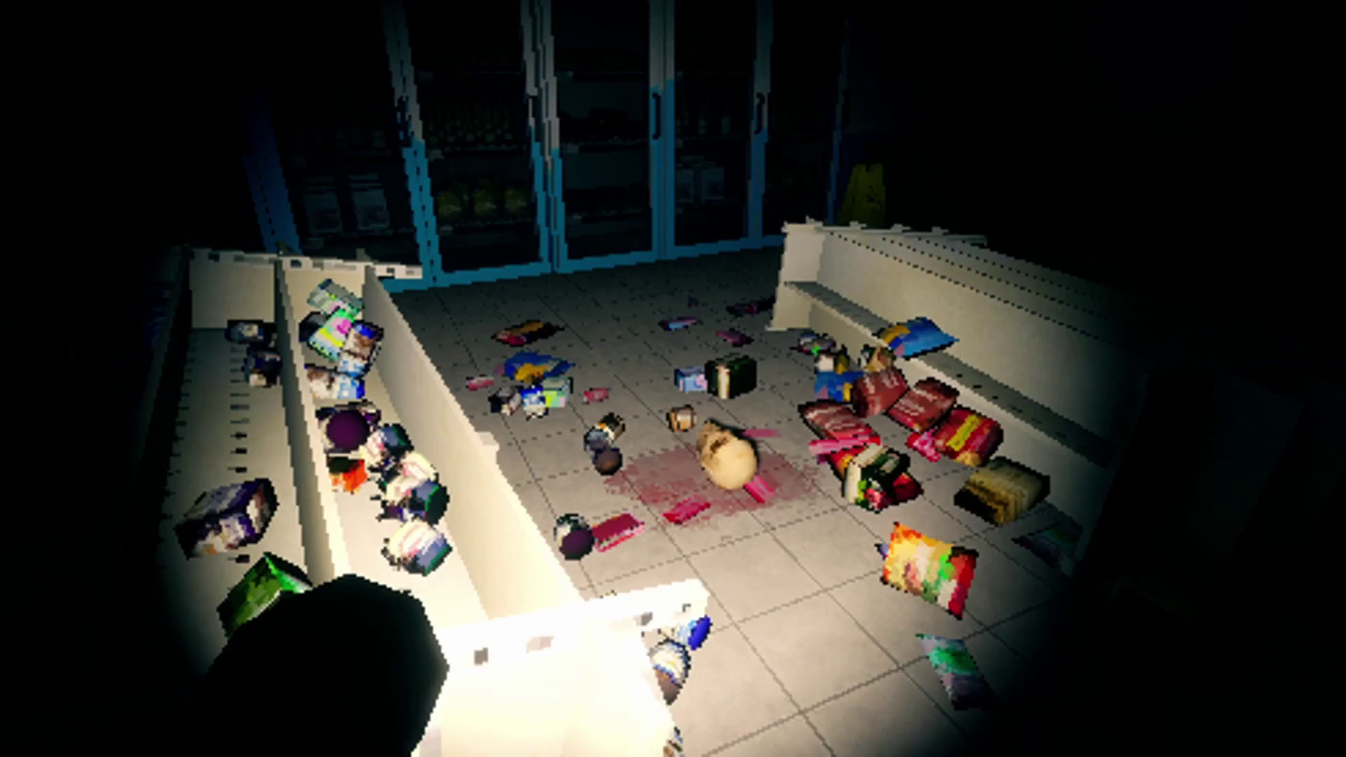
{"action": "key", "text": "w"}
{"action": "key", "text": "w"}
{"action": "key", "text": "w"}
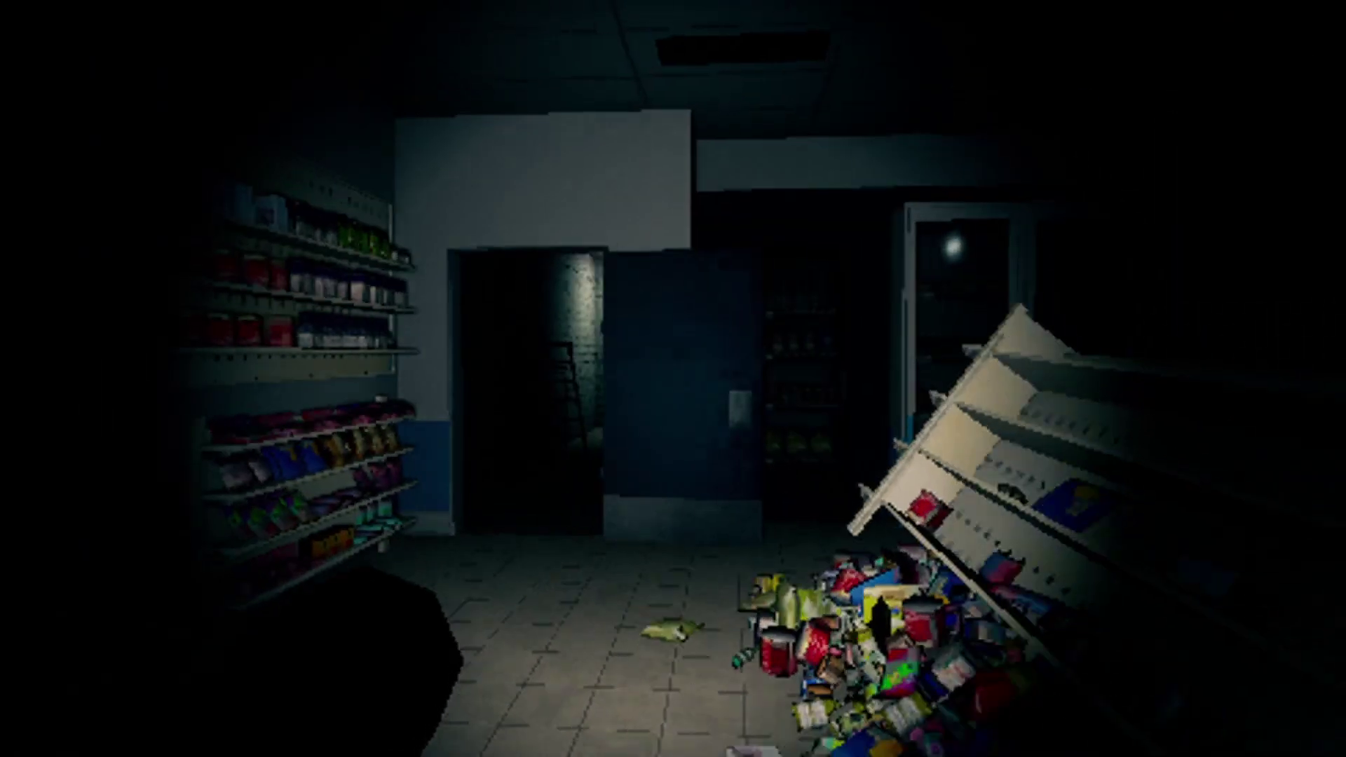
{"action": "key", "text": "w"}
{"action": "key", "text": "w"}
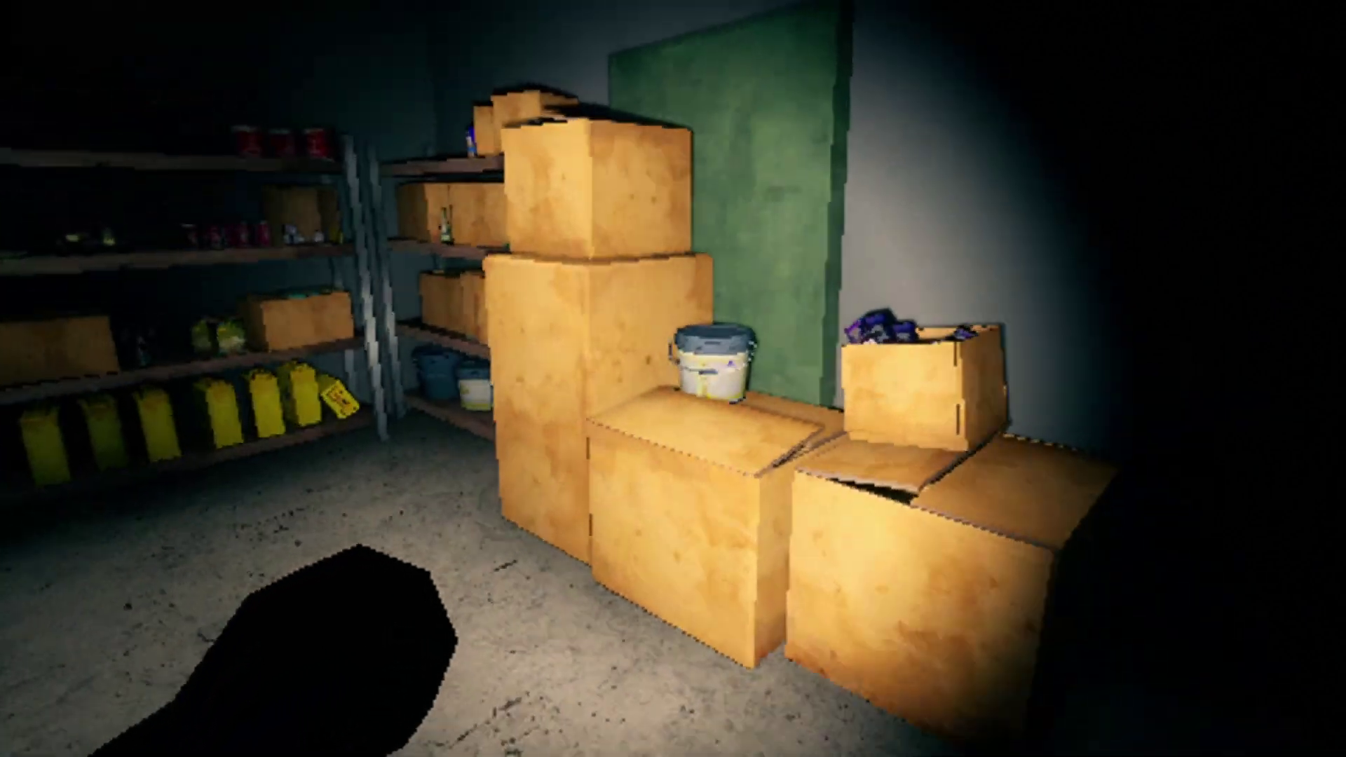
{"action": "key", "text": "w"}
{"action": "key", "text": "w"}
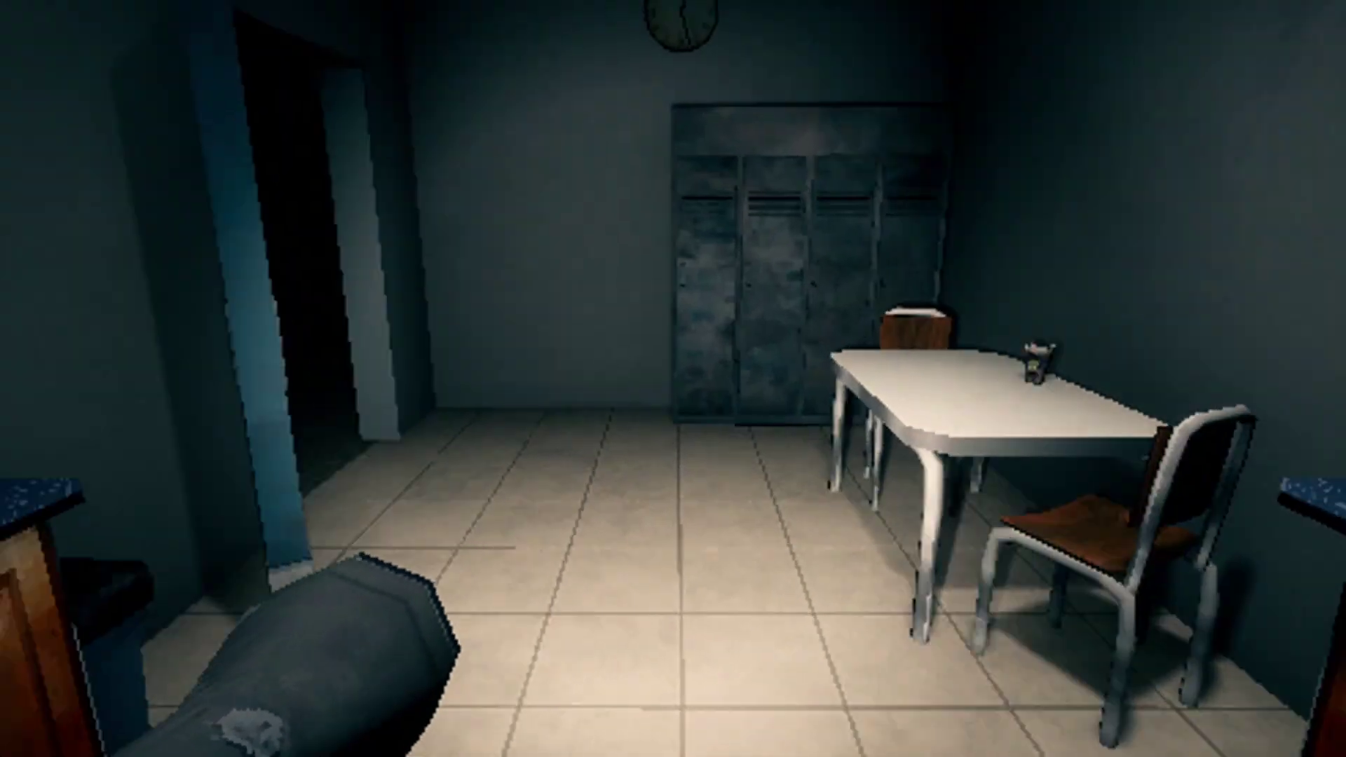
{"action": "key", "text": "w"}
{"action": "key", "text": "w"}
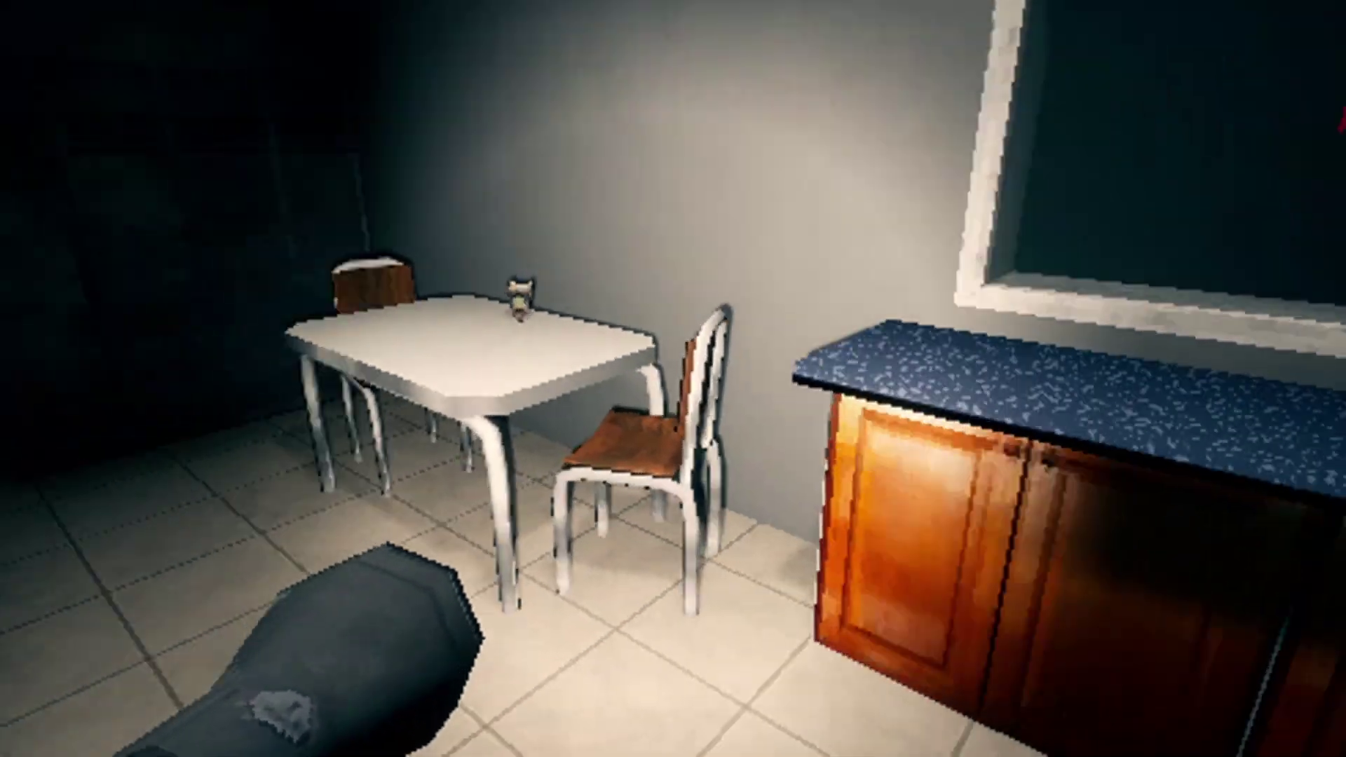
{"action": "key", "text": "w"}
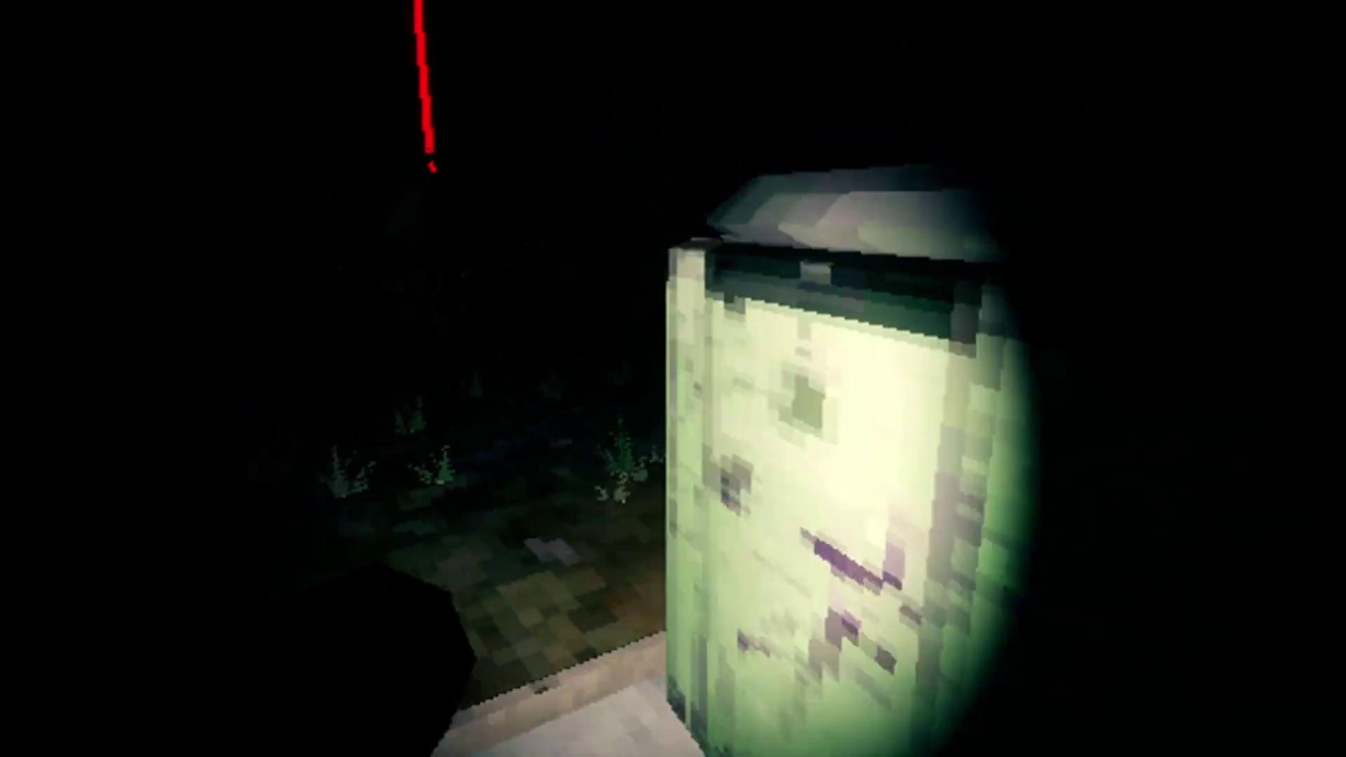
{"action": "key", "text": "w"}
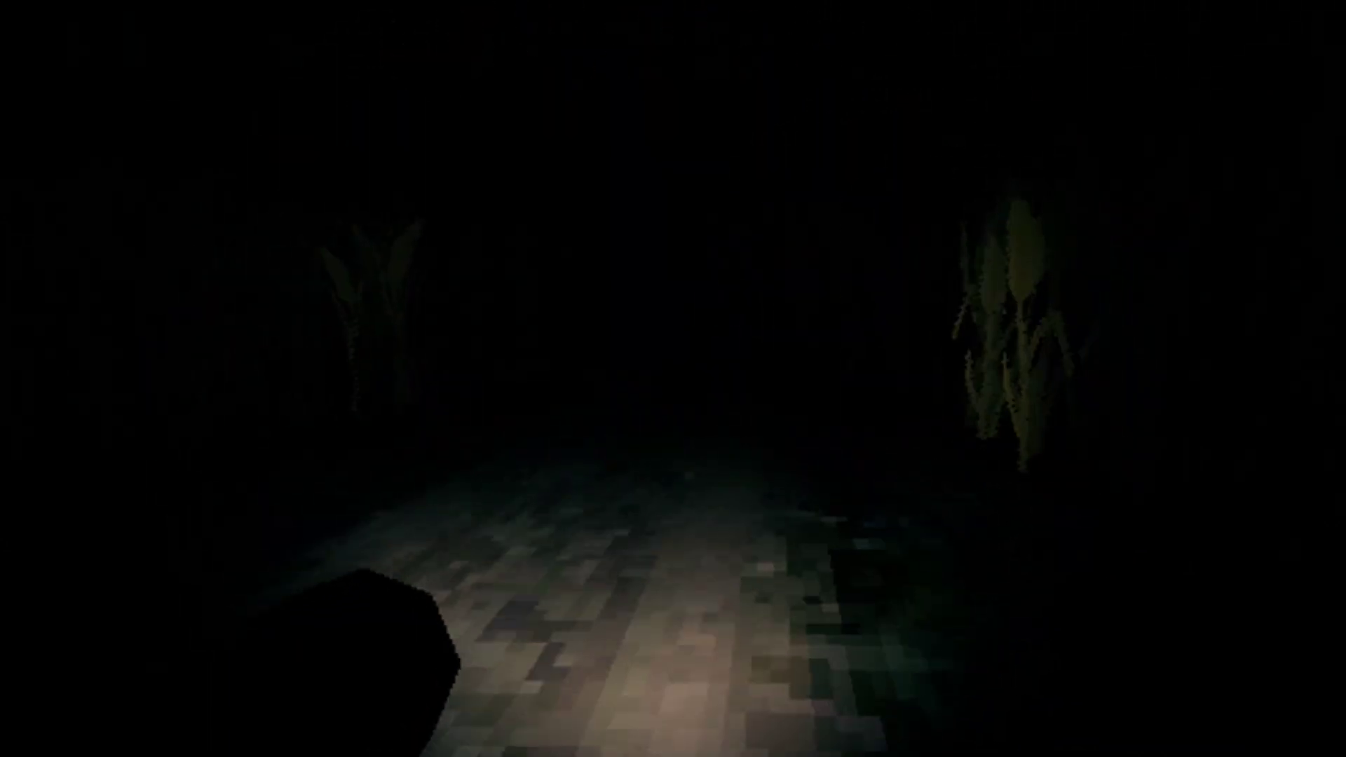
{"action": "key", "text": "w"}
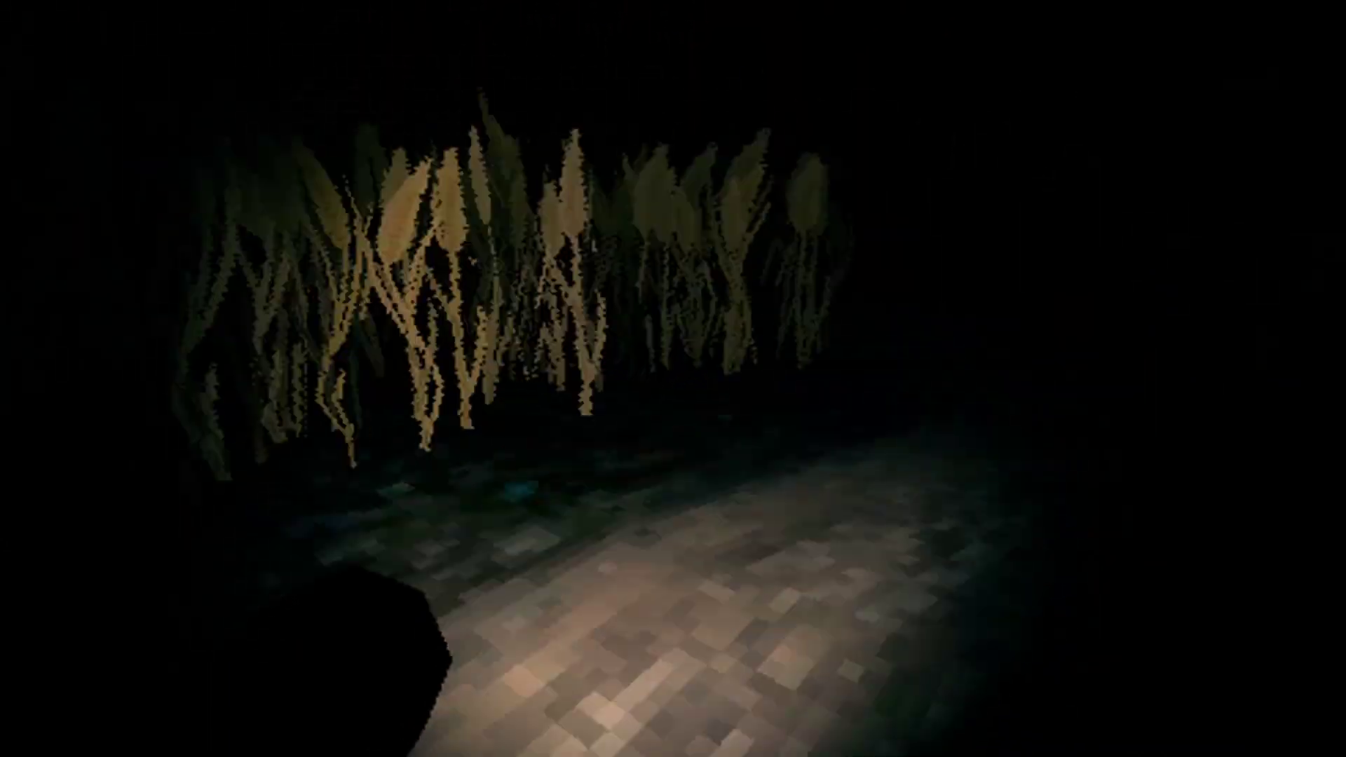
{"action": "key", "text": "w"}
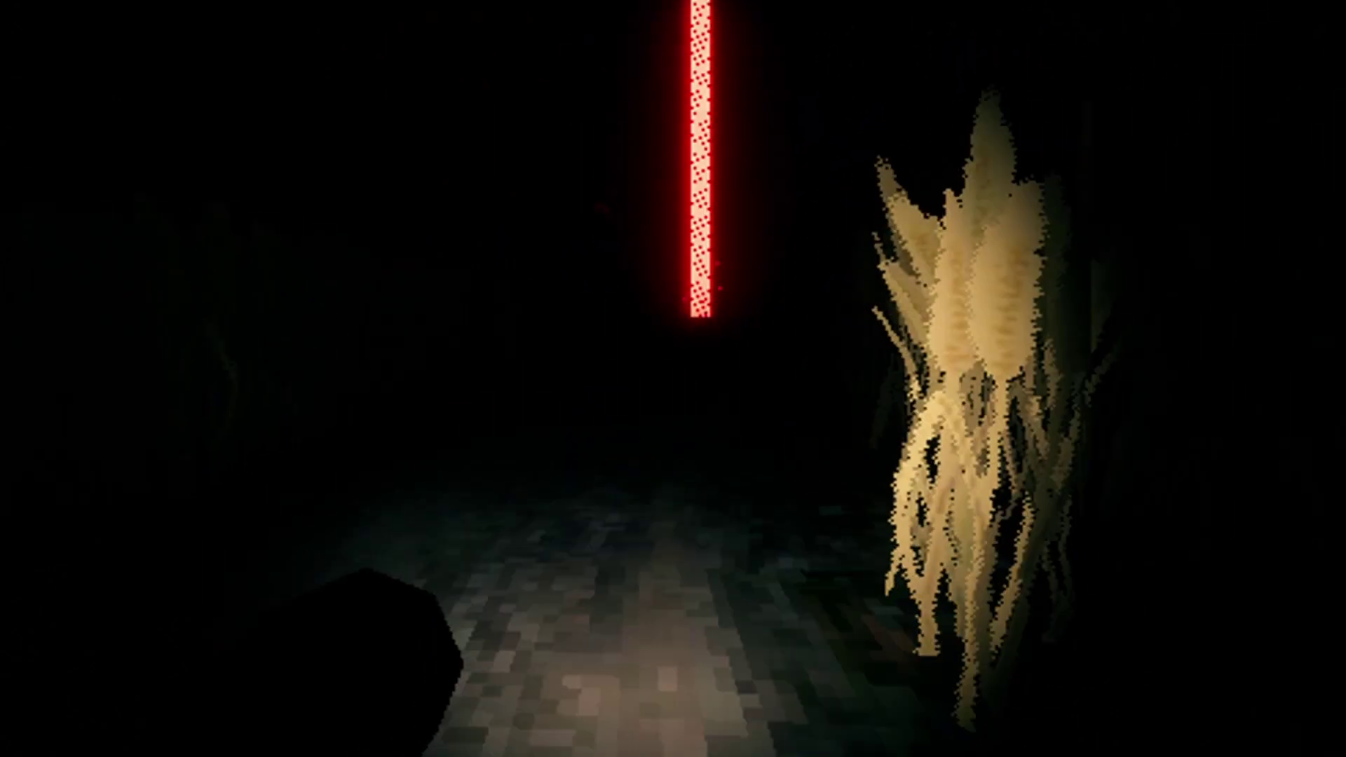